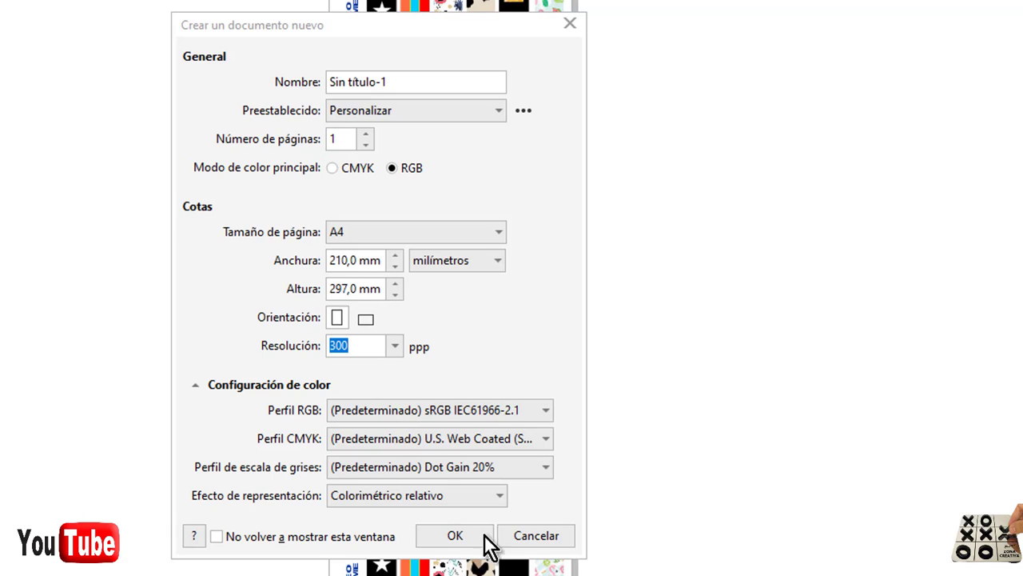
Step: Create a new RGB document 210 mm wide and 1100 mm high at 300 ppi
double_click(349, 288)
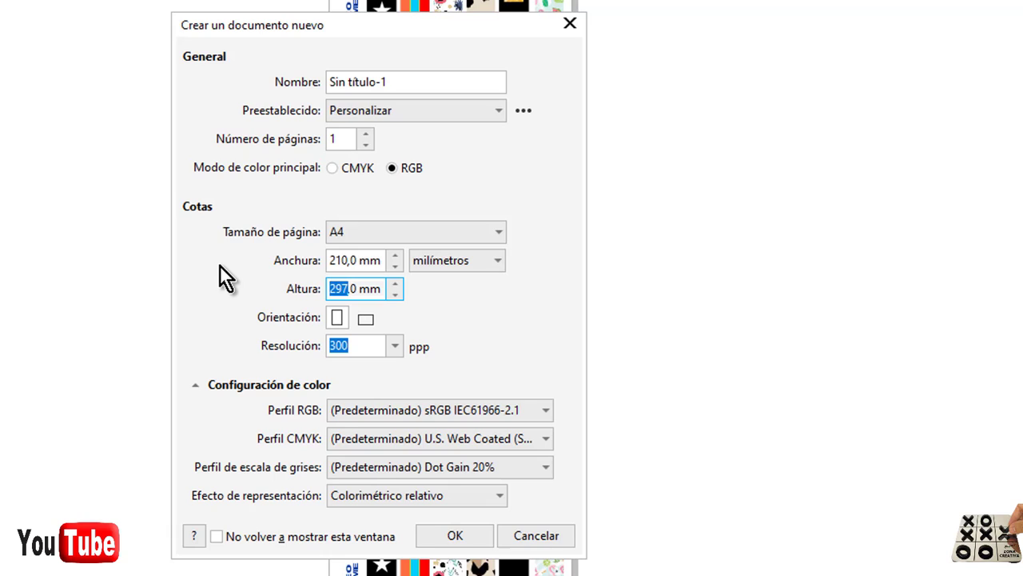
type("1100")
left_click(460, 535)
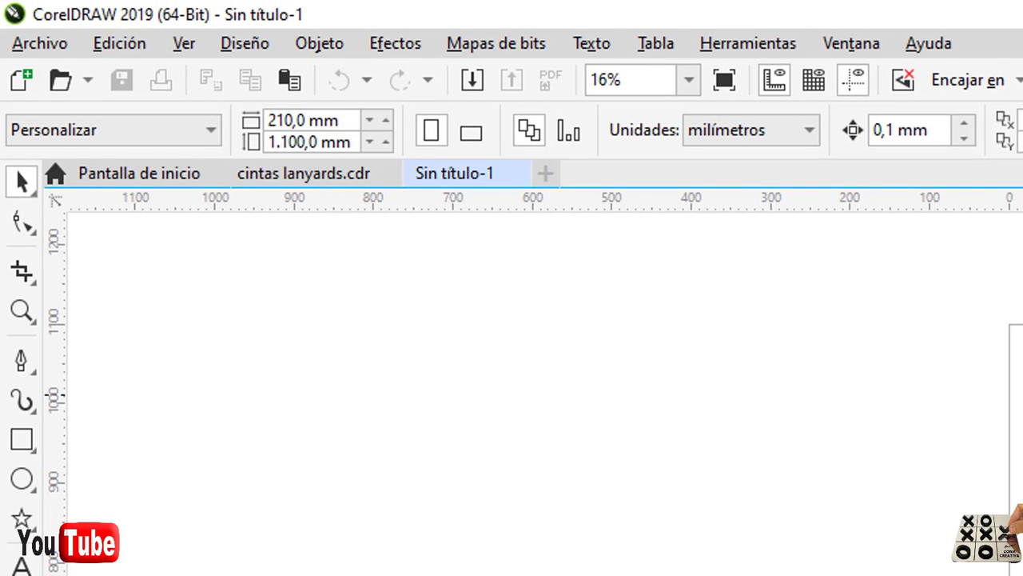
scroll(1015, 388, "up", 2)
scroll(976, 370, "down", 2)
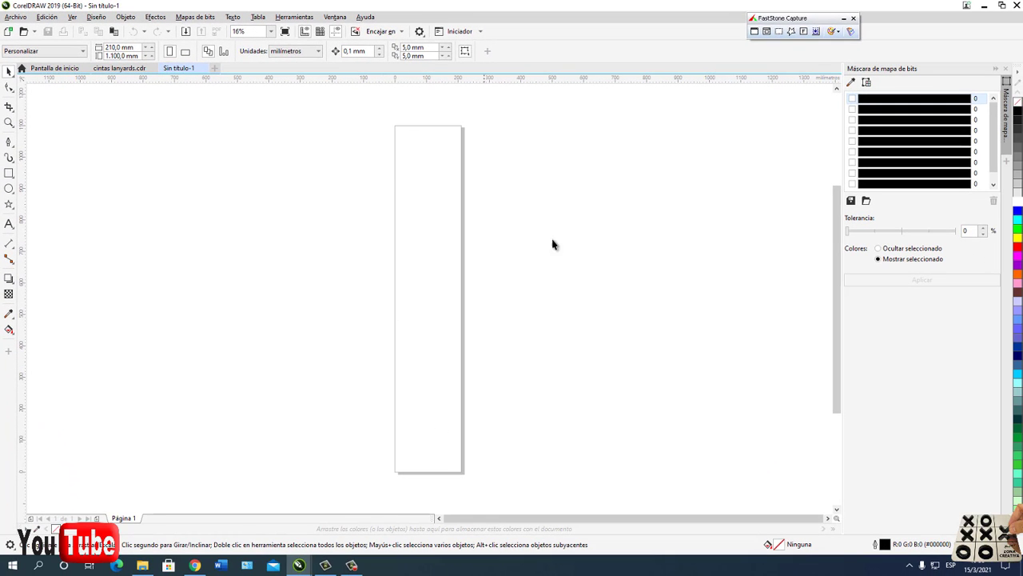
Step: Examine the lanyard strip designs and page layout in the cintas lanyards.cdr document, comparing it with the new blank page
left_click(122, 69)
scroll(406, 244, "up", 3)
scroll(414, 240, "down", 3)
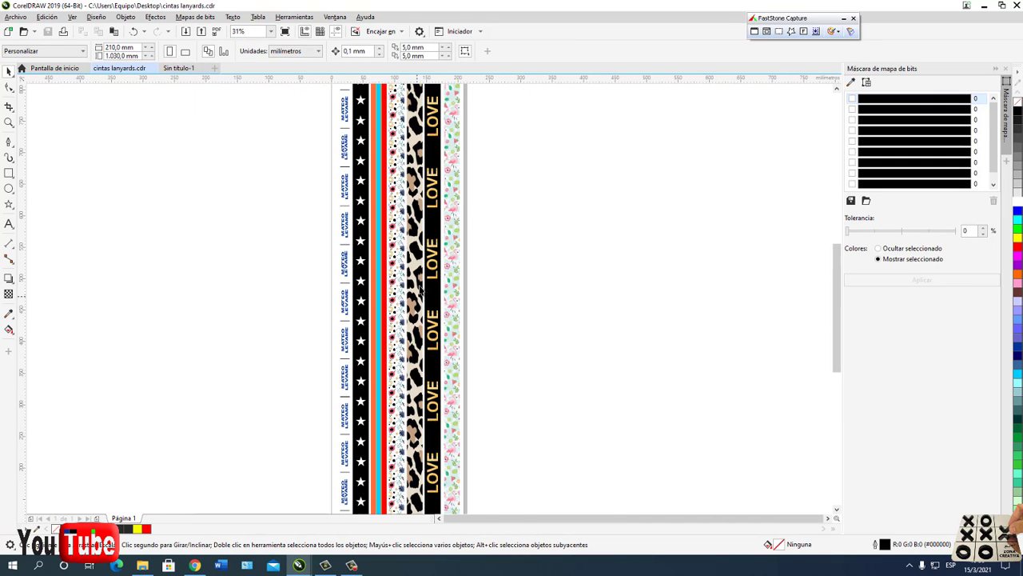
left_click(178, 69)
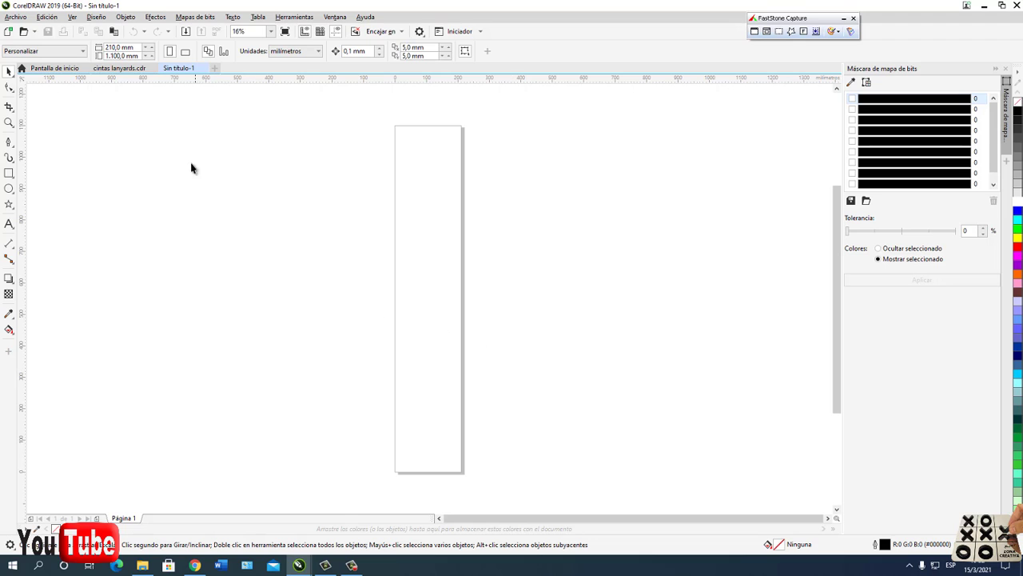
left_click(128, 70)
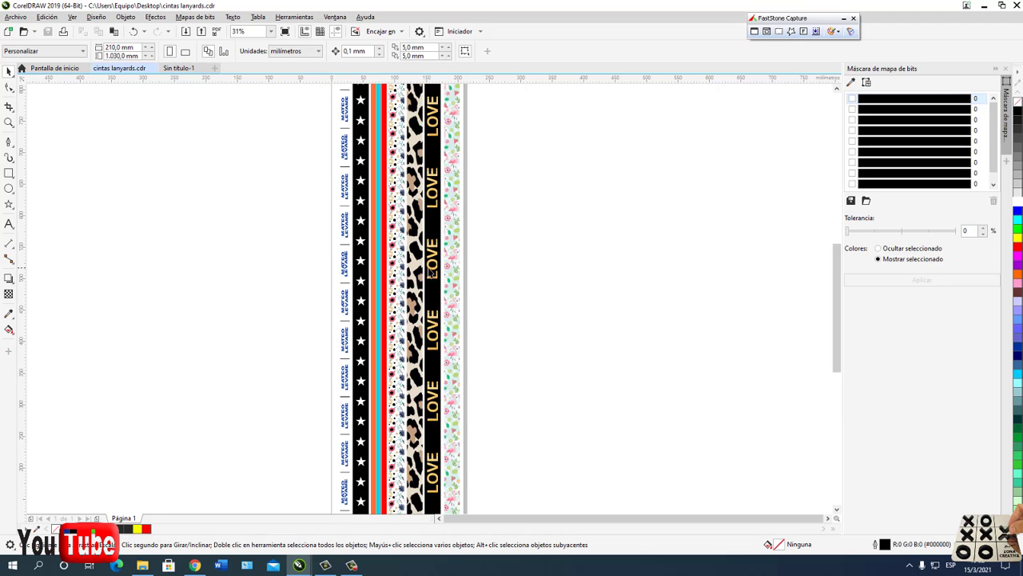
scroll(402, 194, "up", 3)
scroll(463, 209, "up", 2)
scroll(464, 212, "up", 2)
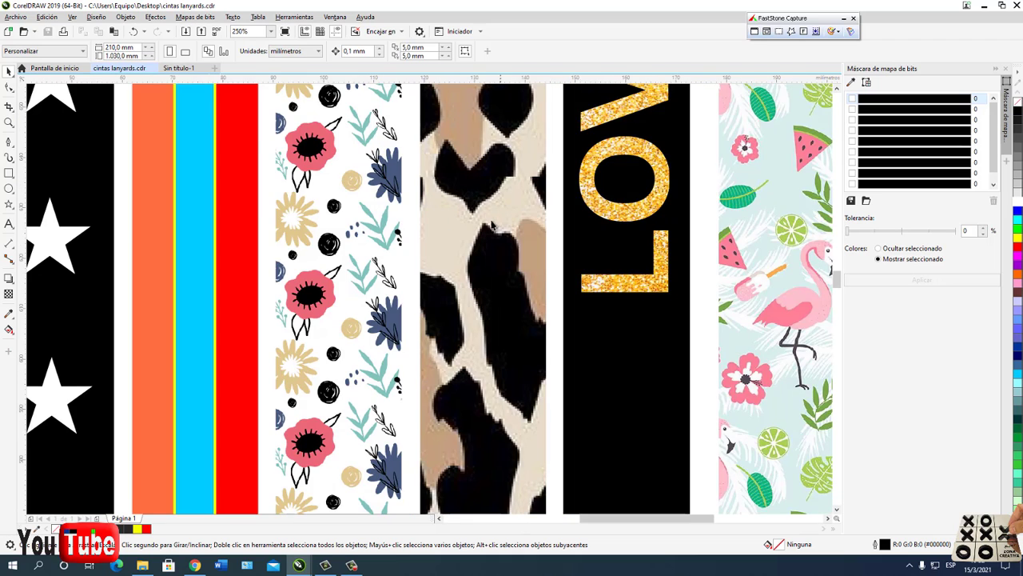
scroll(484, 216, "down", 4)
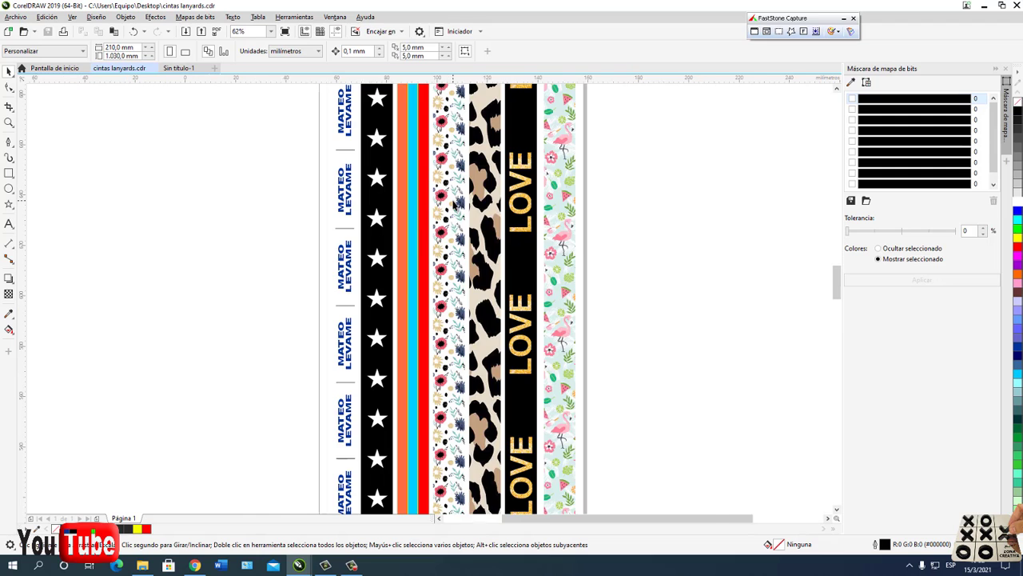
scroll(448, 204, "up", 2)
scroll(420, 188, "down", 2)
scroll(420, 188, "down", 1)
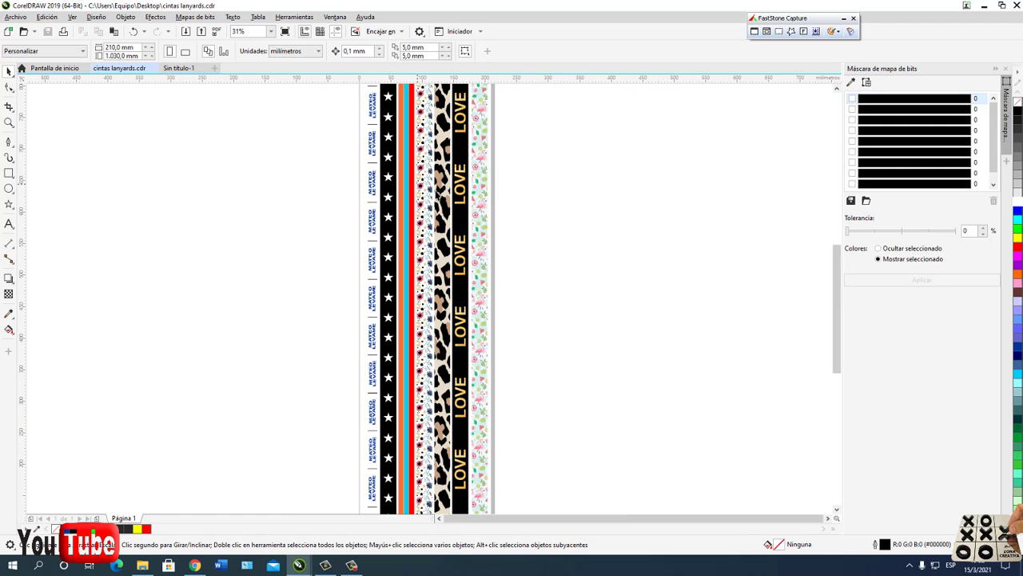
left_click_drag(837, 269, 835, 264)
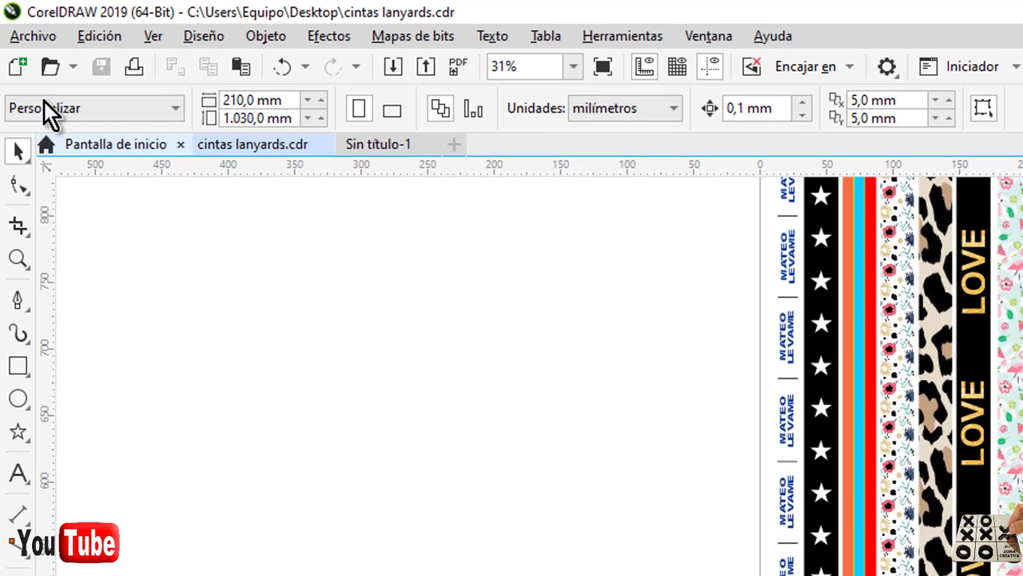
Step: Open the print preview of cintas lanyards.cdr and bring up its general print options
left_click(35, 32)
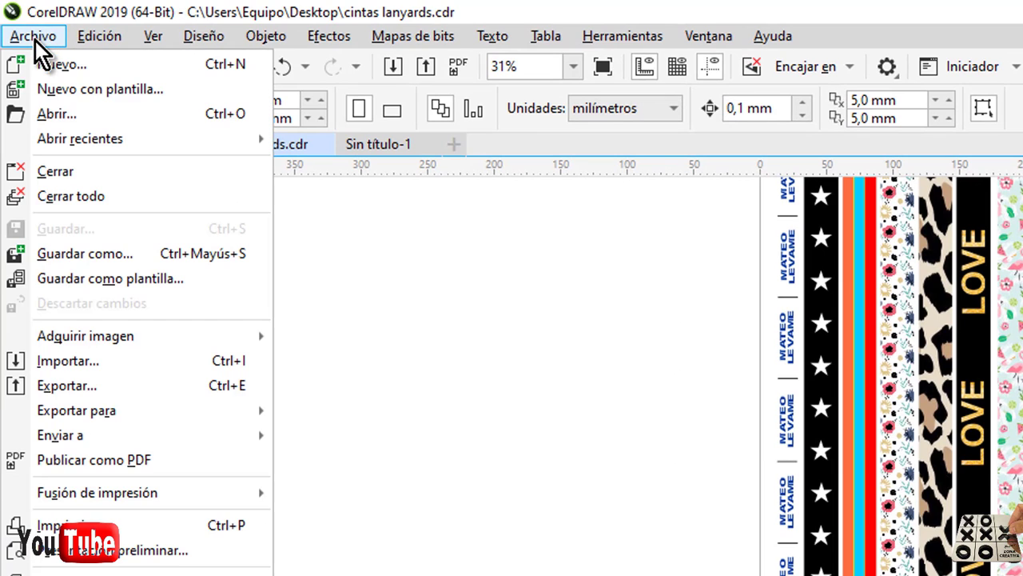
left_click(96, 548)
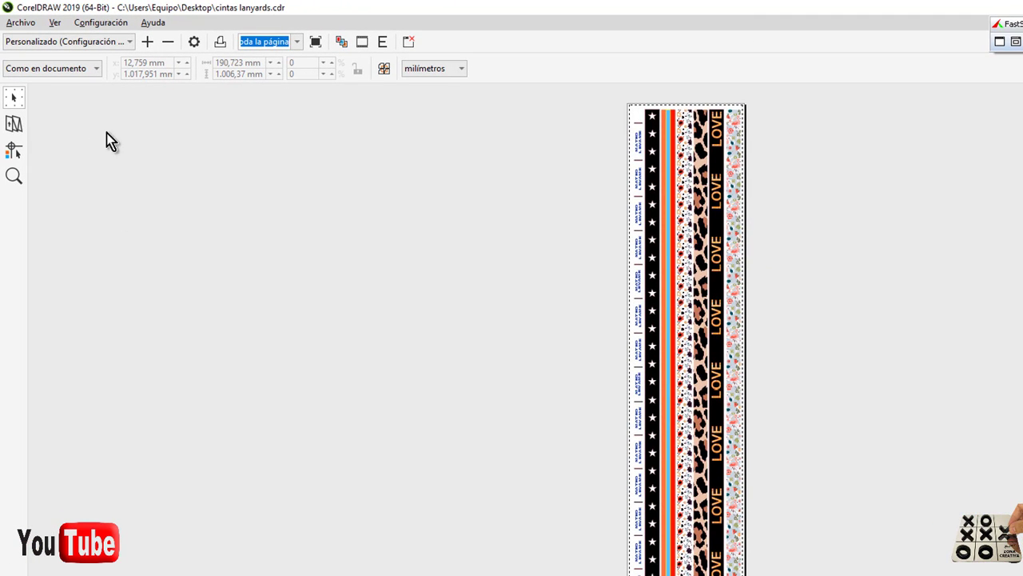
left_click(101, 22)
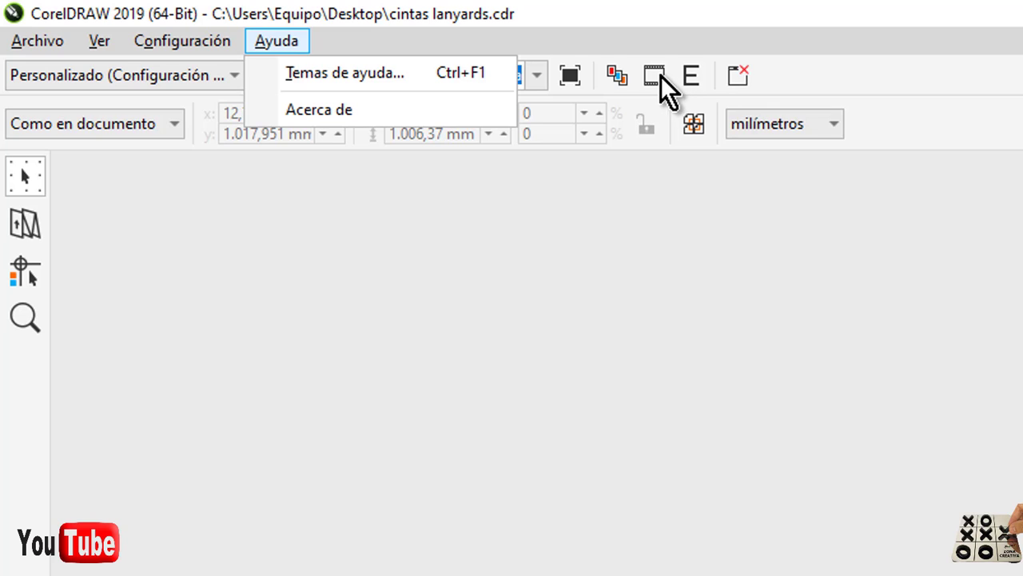
left_click(188, 69)
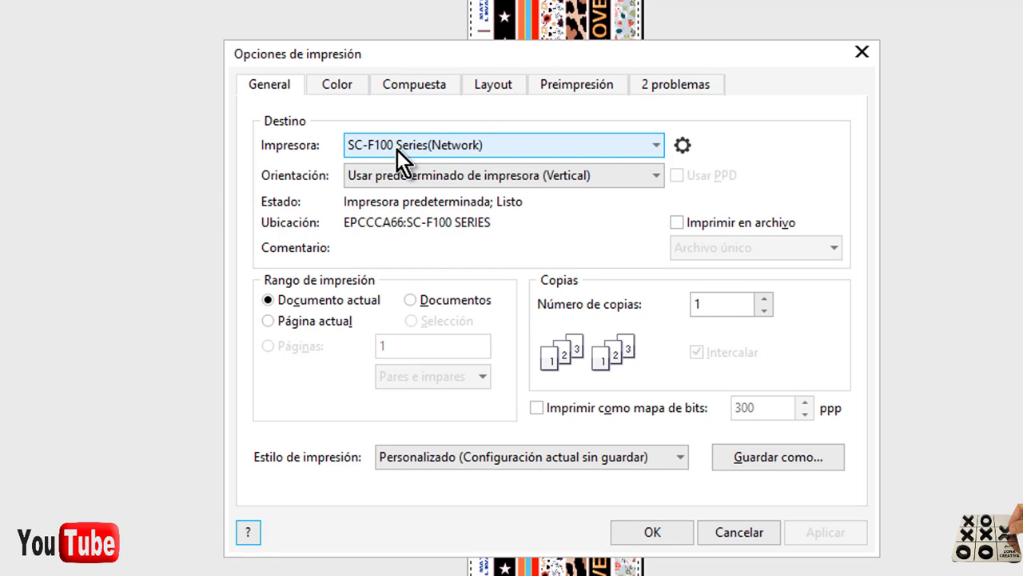
Step: Review the colour profiles available for printing, keeping Epson SC-F100 Series Multi Use (Rigid)
left_click(344, 90)
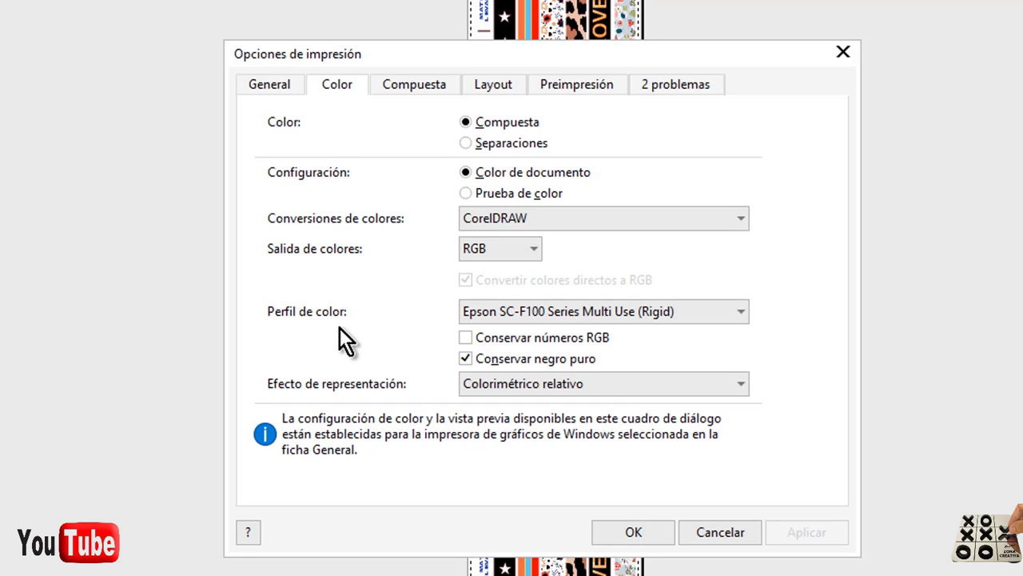
left_click(724, 309)
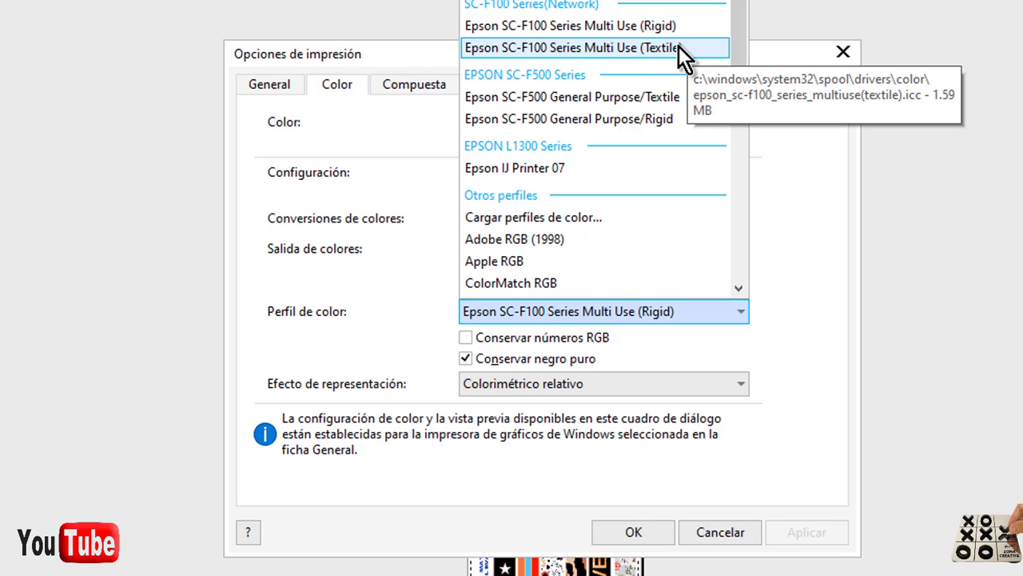
left_click(672, 306)
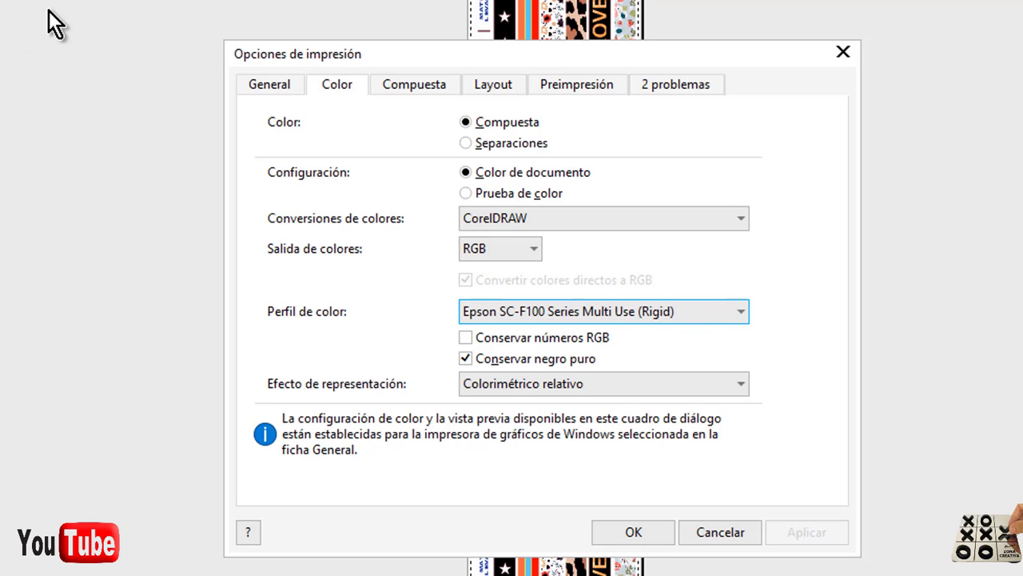
Step: In the SC-F100 printer properties, set a user-defined document size with paper width 210 mm and length 1030 mm
left_click(267, 84)
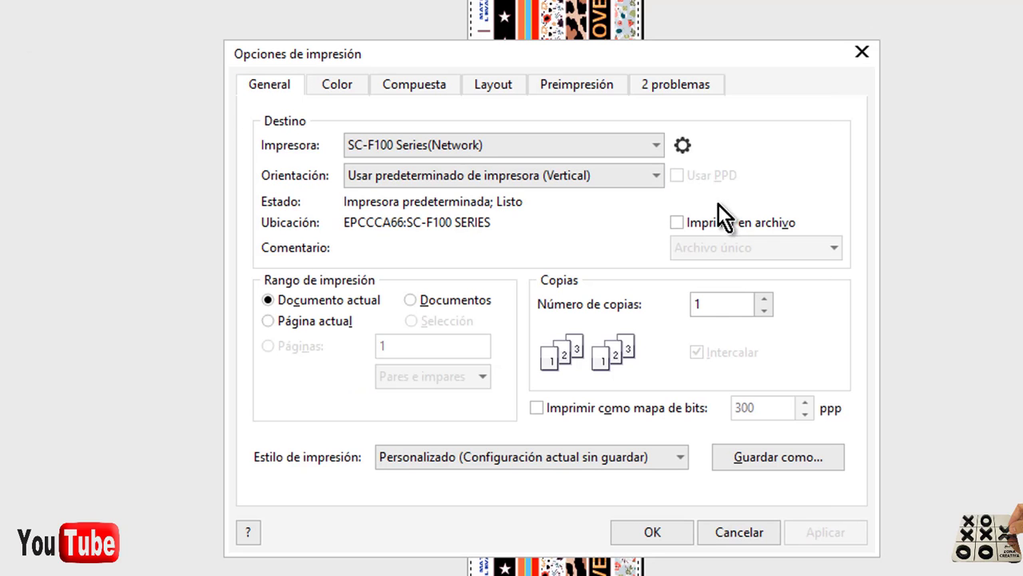
left_click(692, 149)
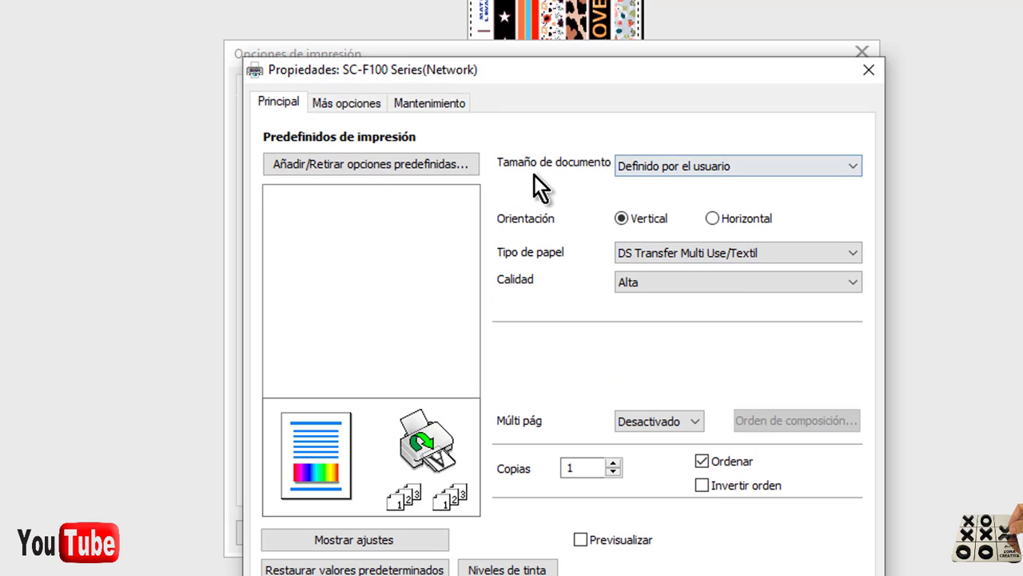
left_click(851, 163)
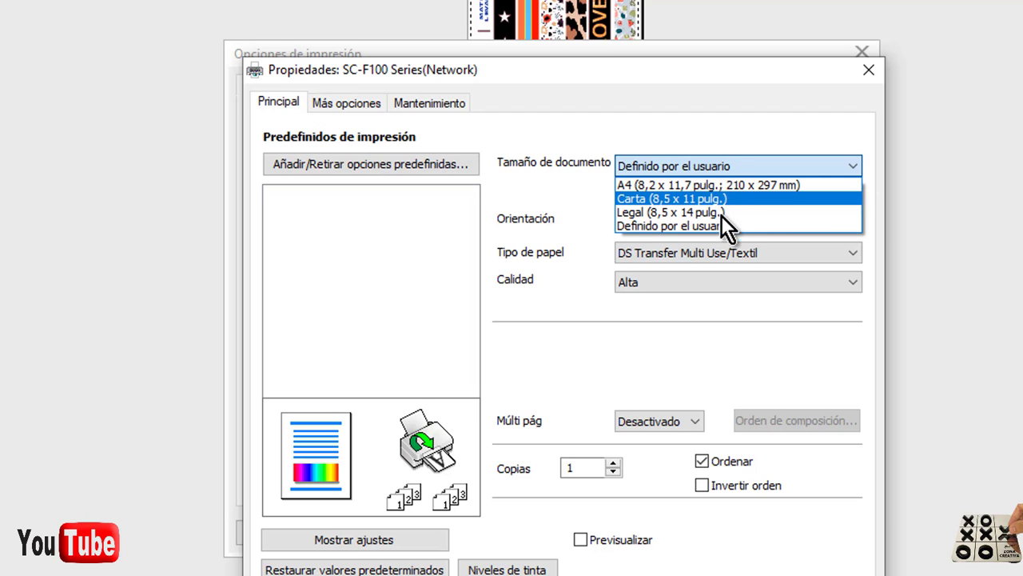
left_click(670, 225)
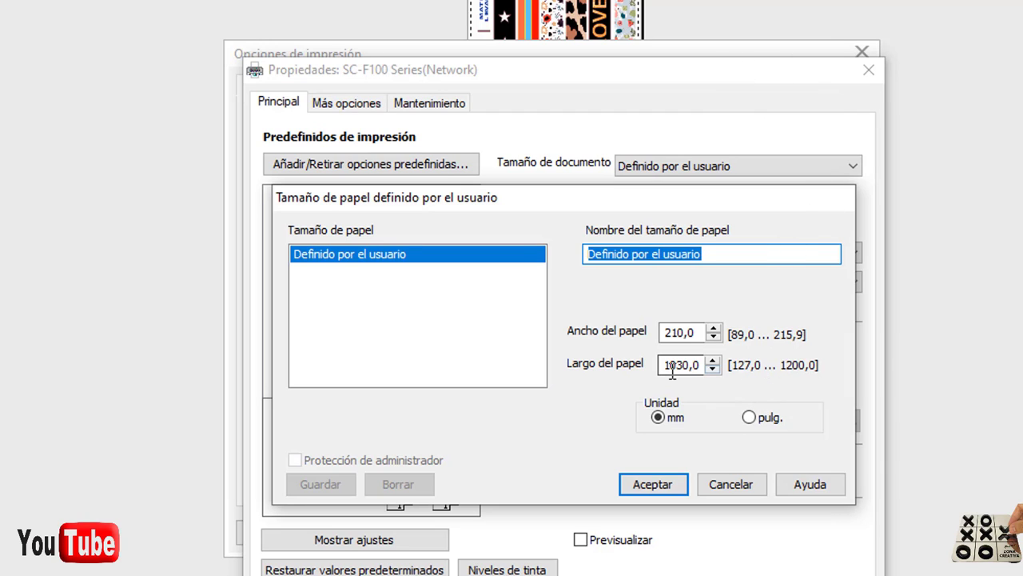
left_click(671, 483)
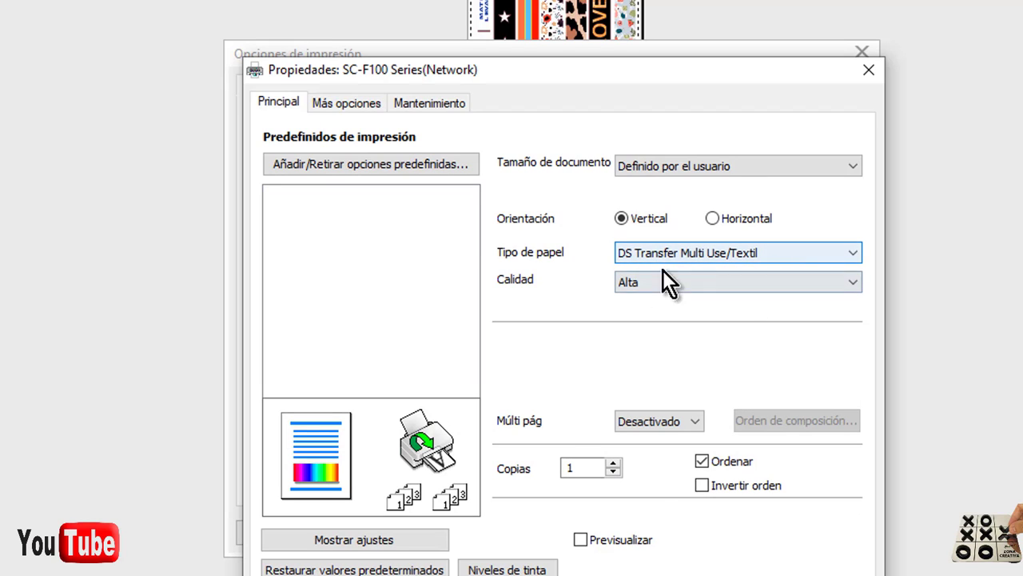
Step: Set the paper type to DS Transfer Multi Use/Textil and the quality to Alta, and accept the printer properties and print options
left_click(852, 255)
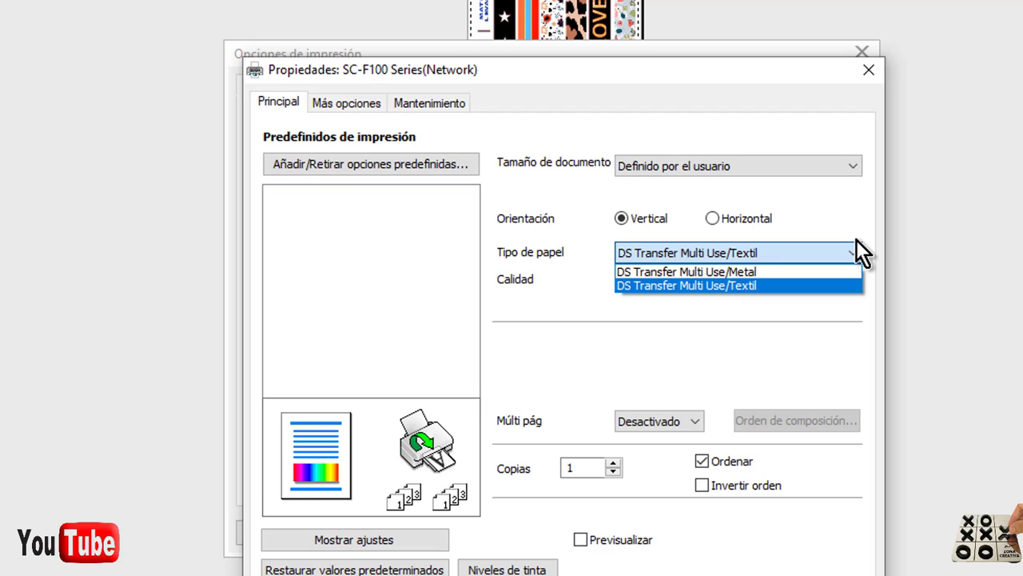
left_click(800, 287)
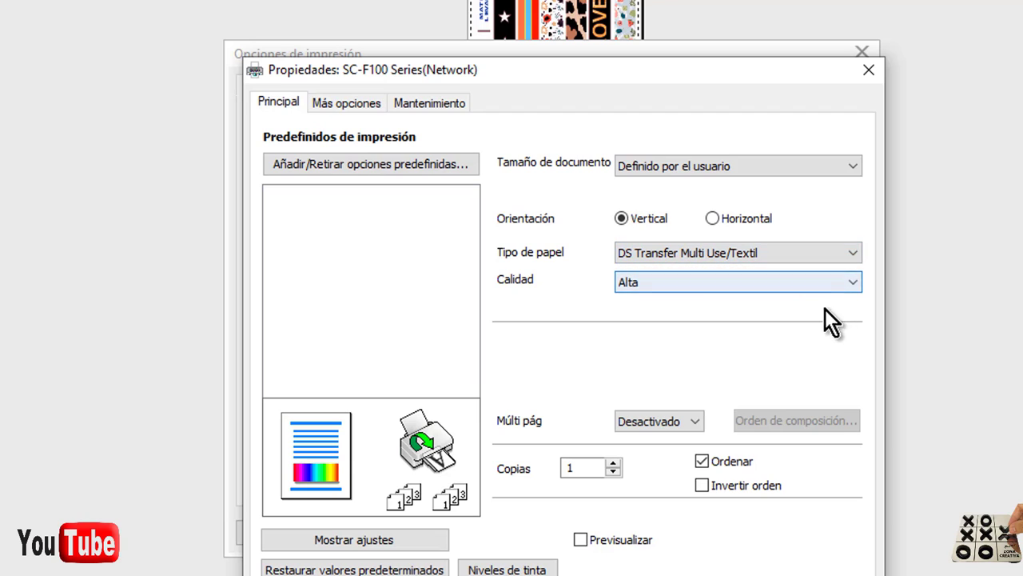
left_click(699, 282)
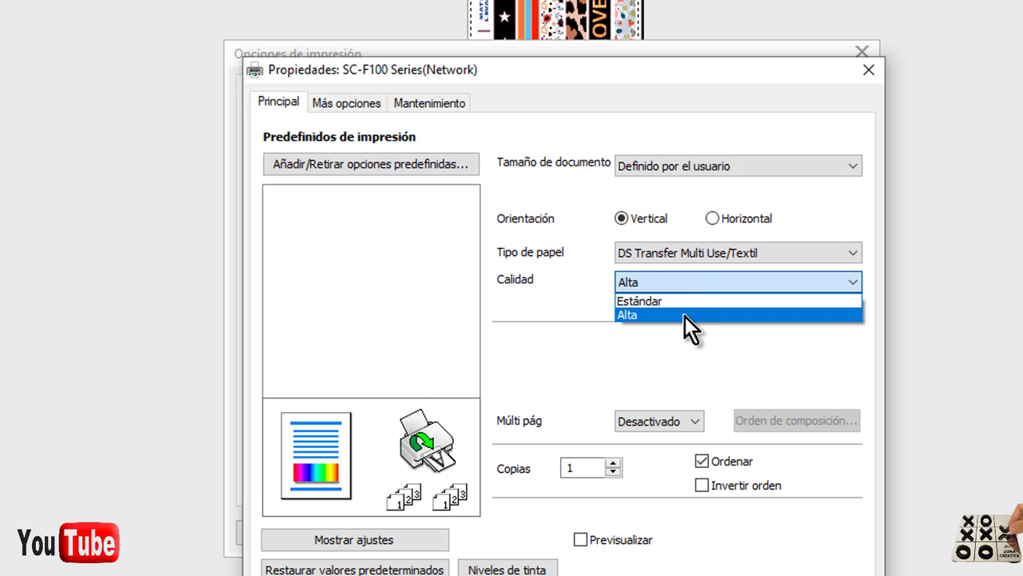
left_click(682, 316)
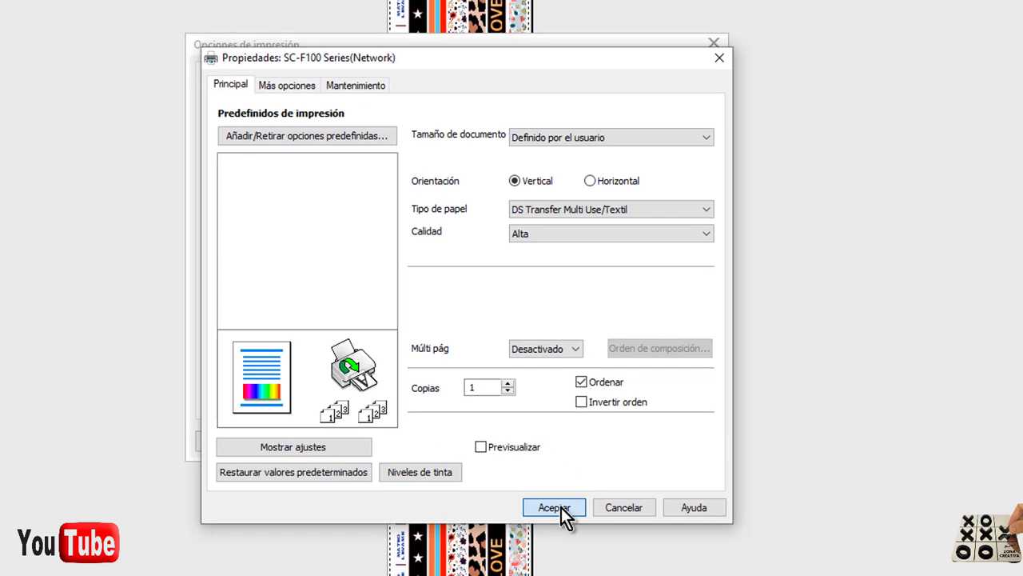
left_click(561, 507)
left_click(553, 439)
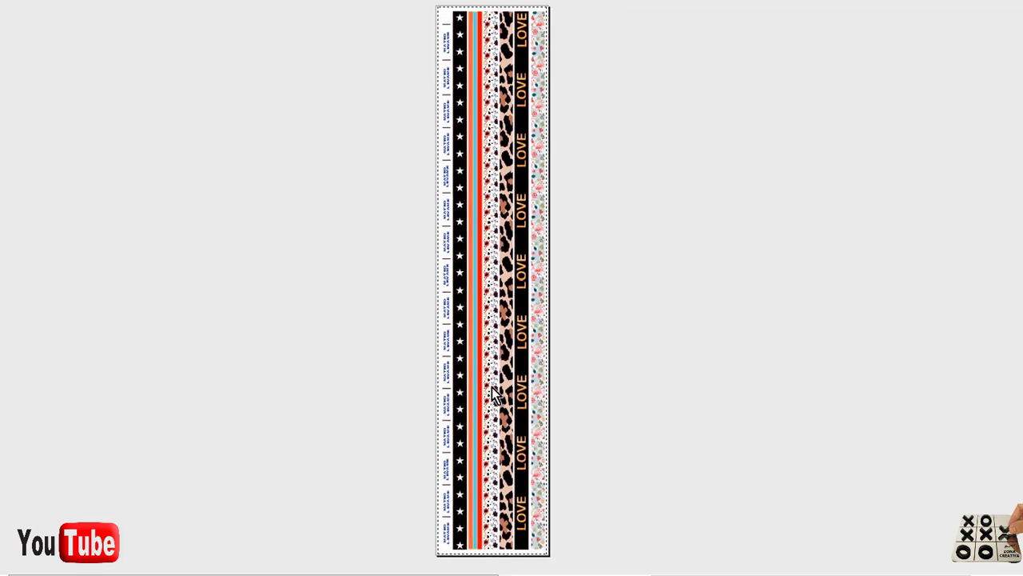